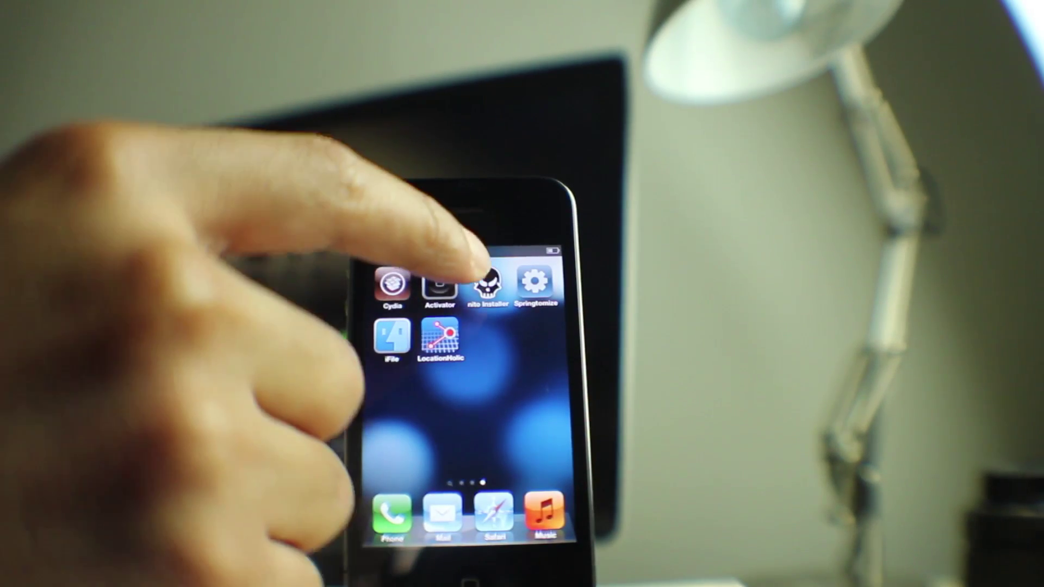
- Launch nito Installer on the iPhone and list the available Apple TVs
{"action": "left_click", "coordinate": [487, 284]}
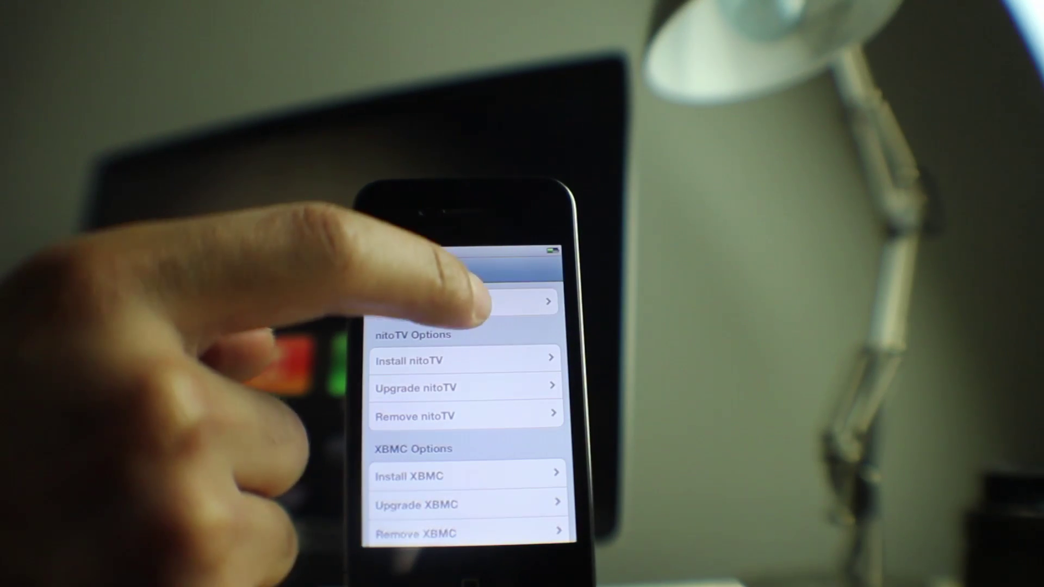
{"action": "left_click", "coordinate": [460, 303]}
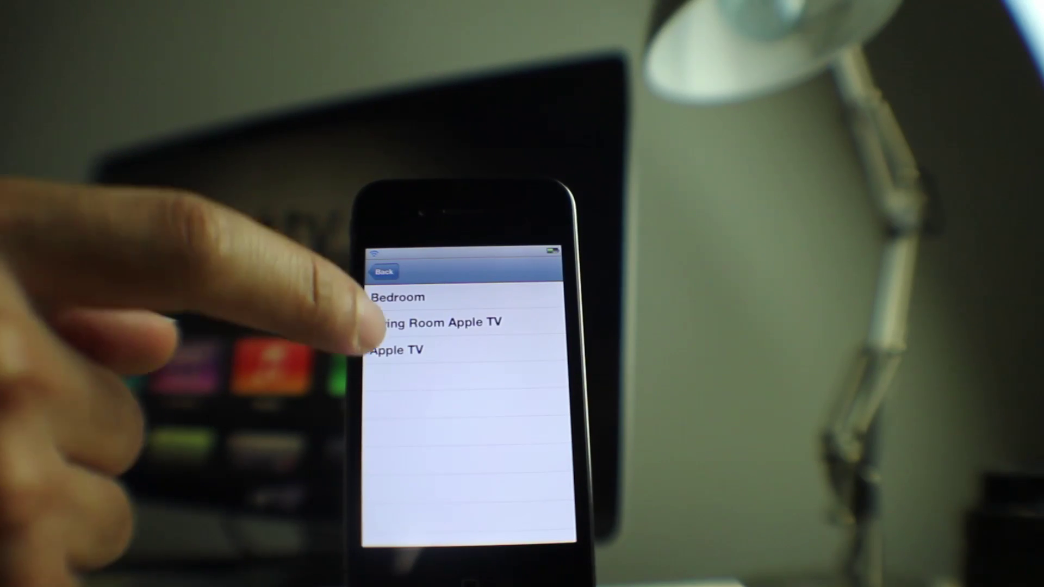
- Connect to the device named Apple TV and install nitoTV onto it
{"action": "left_click", "coordinate": [417, 349]}
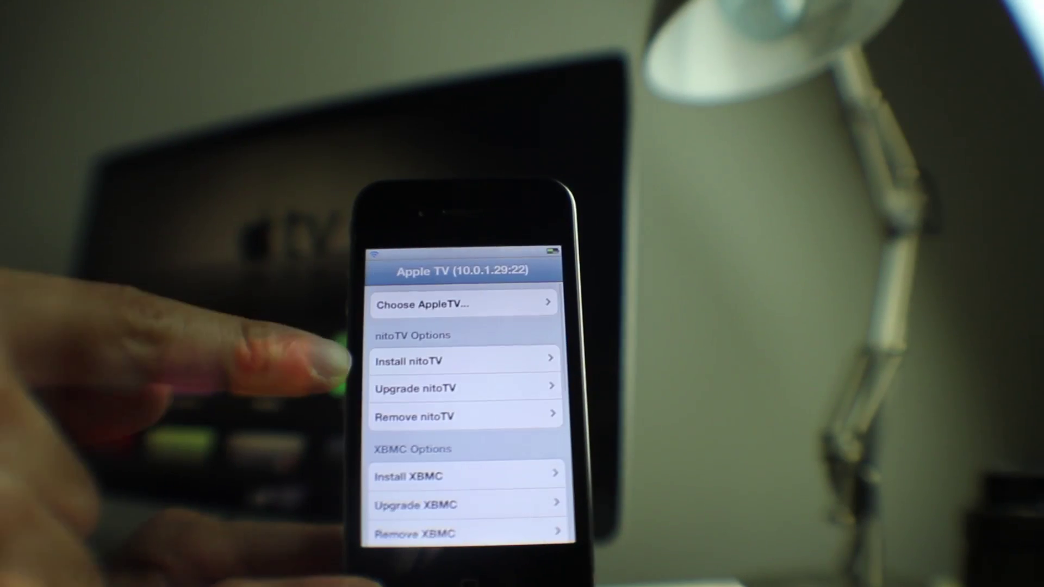
{"action": "scroll", "coordinate": [465, 408], "scroll_direction": "down", "scroll_amount": 2}
{"action": "scroll", "coordinate": [477, 392], "scroll_direction": "down", "scroll_amount": 3}
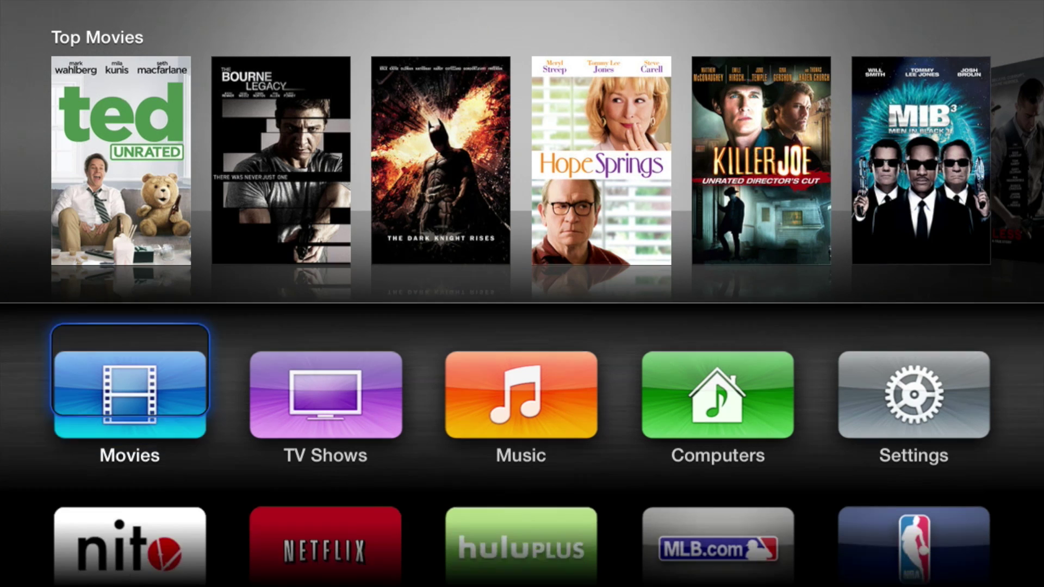
- From nitoTV's Install Software list, select and install the XBMC-ATV2 package
{"action": "key", "text": "Down"}
{"action": "key", "text": "Down"}
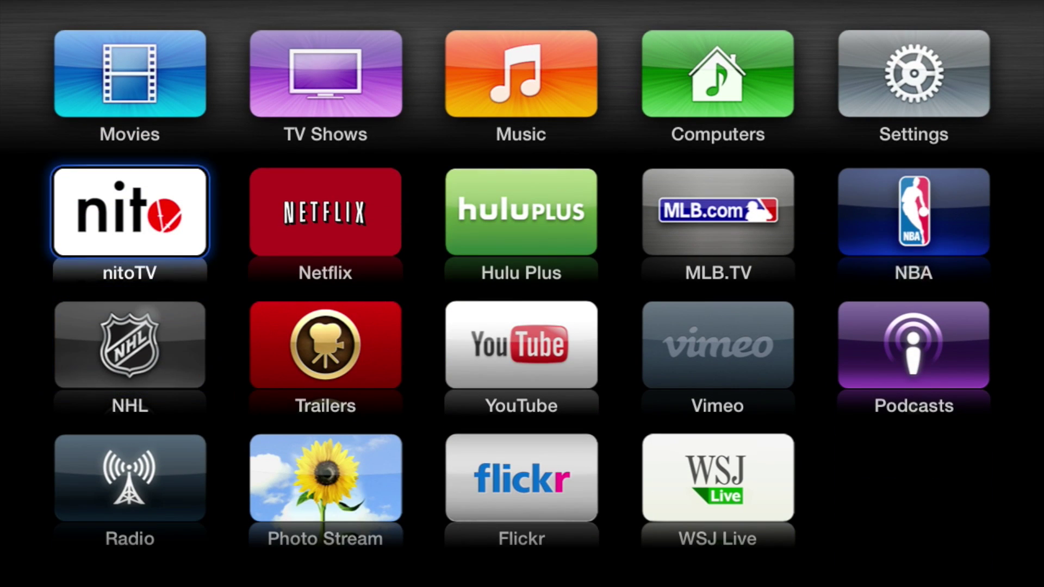
{"action": "key", "text": "Return"}
{"action": "key", "text": "Down"}
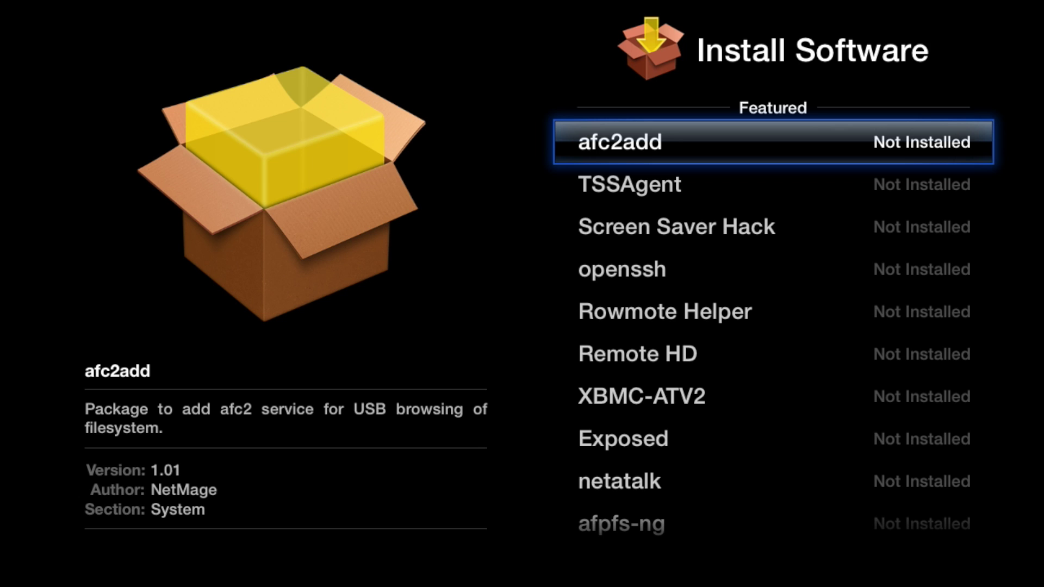
{"action": "key", "text": "Down"}
{"action": "key", "text": "Down"}
{"action": "key", "text": "Down"}
{"action": "key", "text": "Down"}
{"action": "key", "text": "Down"}
{"action": "key", "text": "Down"}
{"action": "key", "text": "Down"}
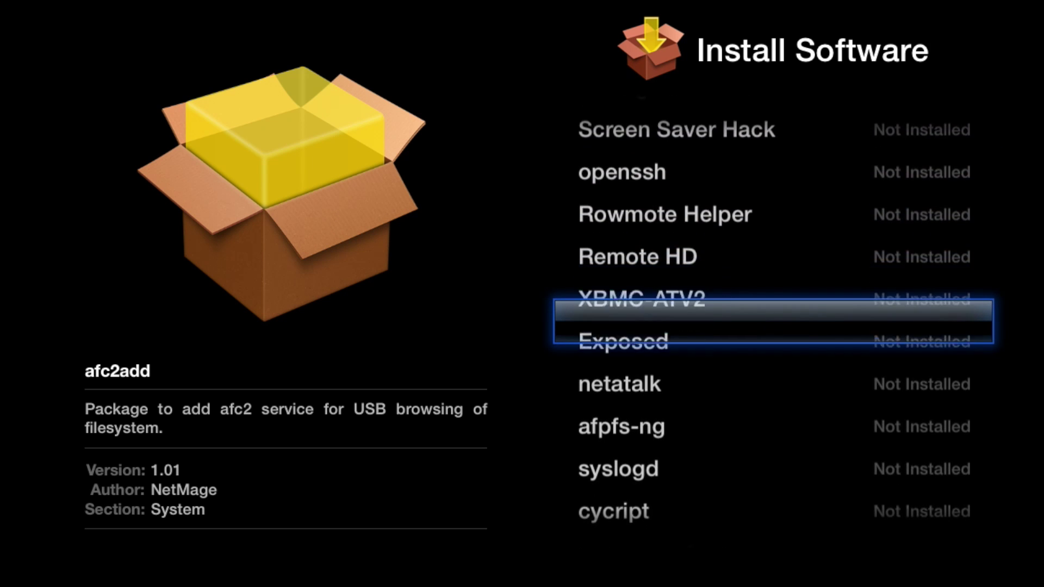
{"action": "key", "text": "Down"}
{"action": "key", "text": "Down"}
{"action": "key", "text": "Down"}
{"action": "key", "text": "Down"}
{"action": "key", "text": "Down"}
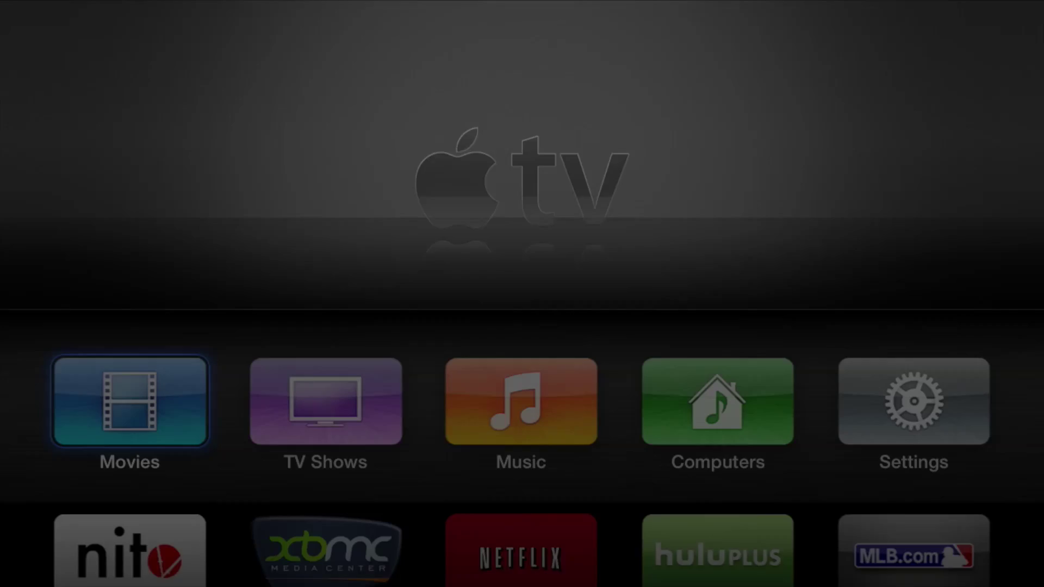
- Launch XBMC from the home screen and cycle through its main menu sections with the remote
{"action": "key", "text": "Down"}
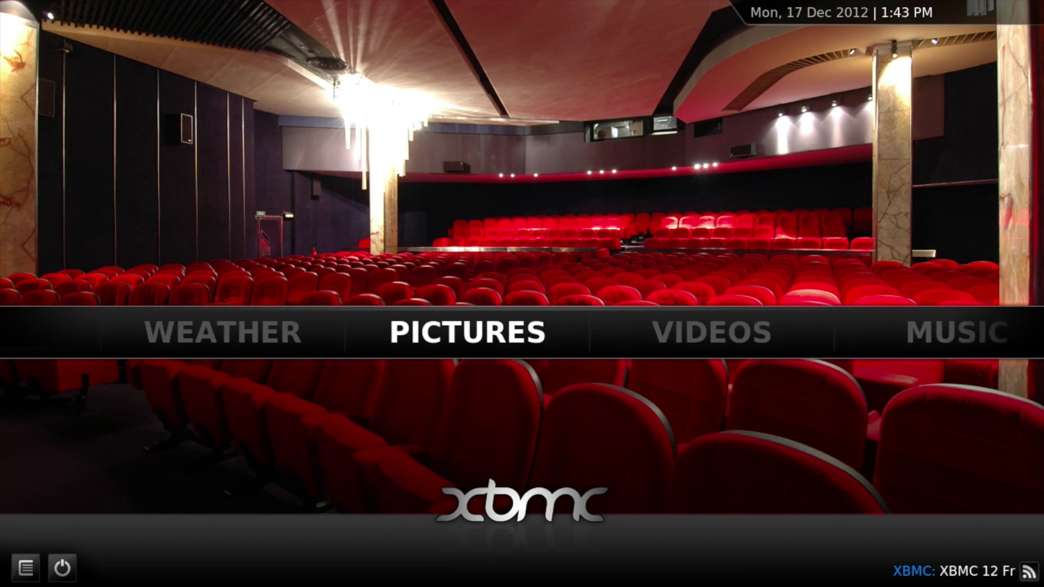
{"action": "key", "text": "Left"}
{"action": "key", "text": "Left"}
{"action": "key", "text": "Right"}
{"action": "key", "text": "Right"}
{"action": "key", "text": "Right"}
{"action": "key", "text": "Right"}
{"action": "key", "text": "Right"}
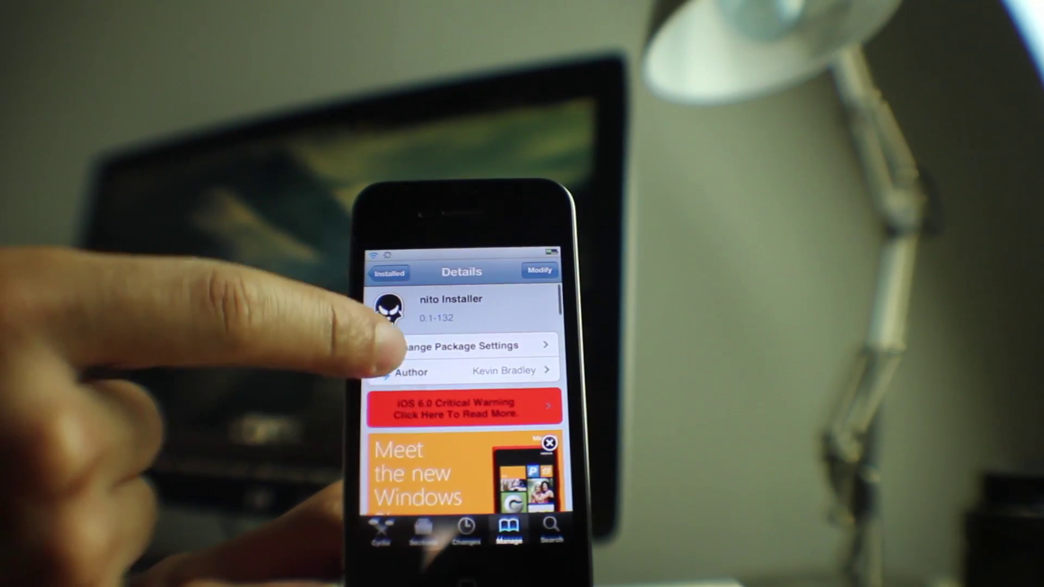
{"action": "scroll", "coordinate": [464, 392], "scroll_direction": "down", "scroll_amount": 5}
{"action": "scroll", "coordinate": [463, 391], "scroll_direction": "down", "scroll_amount": 3}
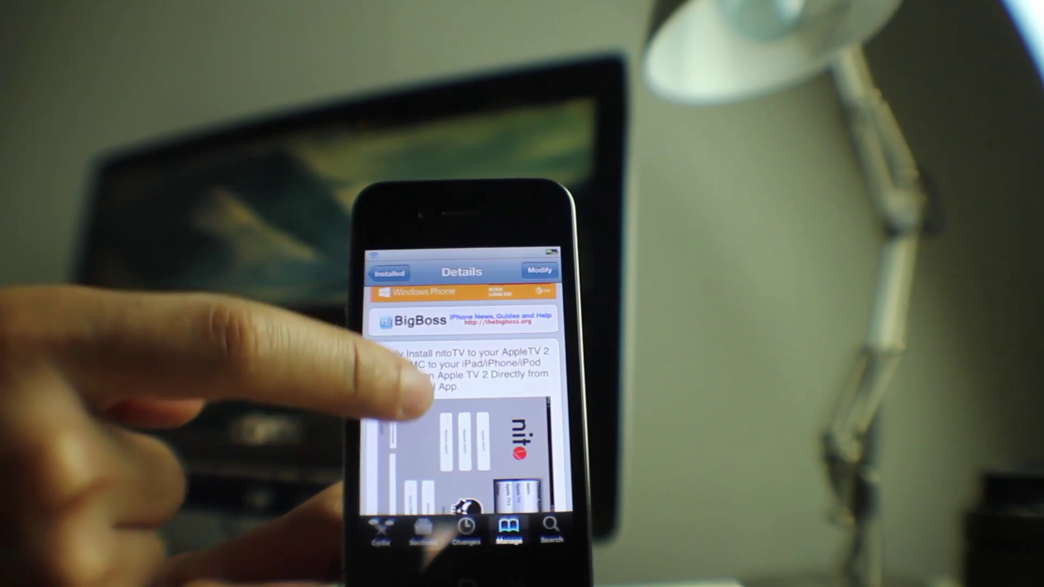
{"action": "scroll", "coordinate": [463, 391], "scroll_direction": "down", "scroll_amount": 3}
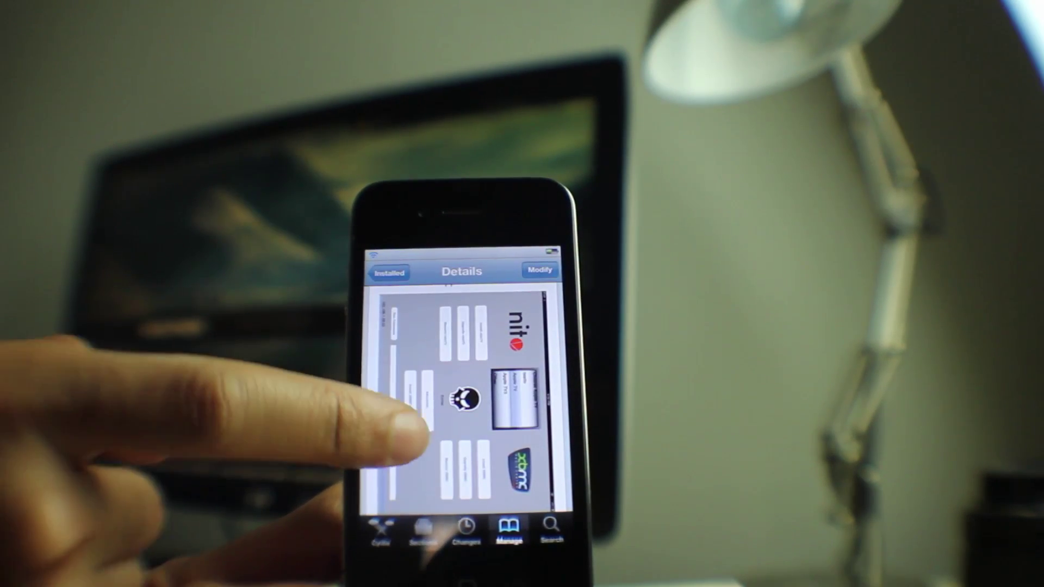
{"action": "scroll", "coordinate": [464, 392], "scroll_direction": "down", "scroll_amount": 5}
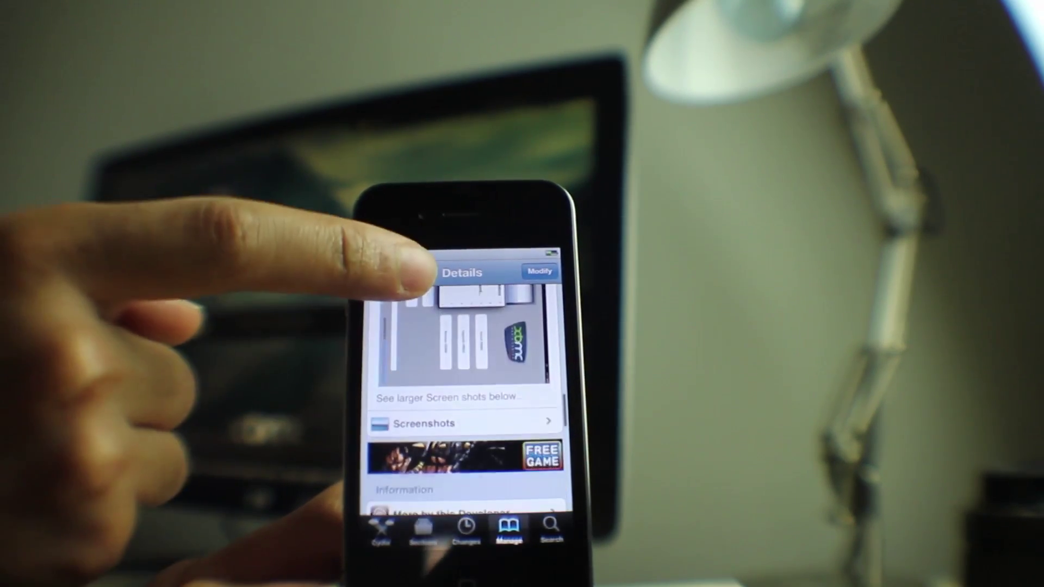
{"action": "left_click", "coordinate": [432, 253]}
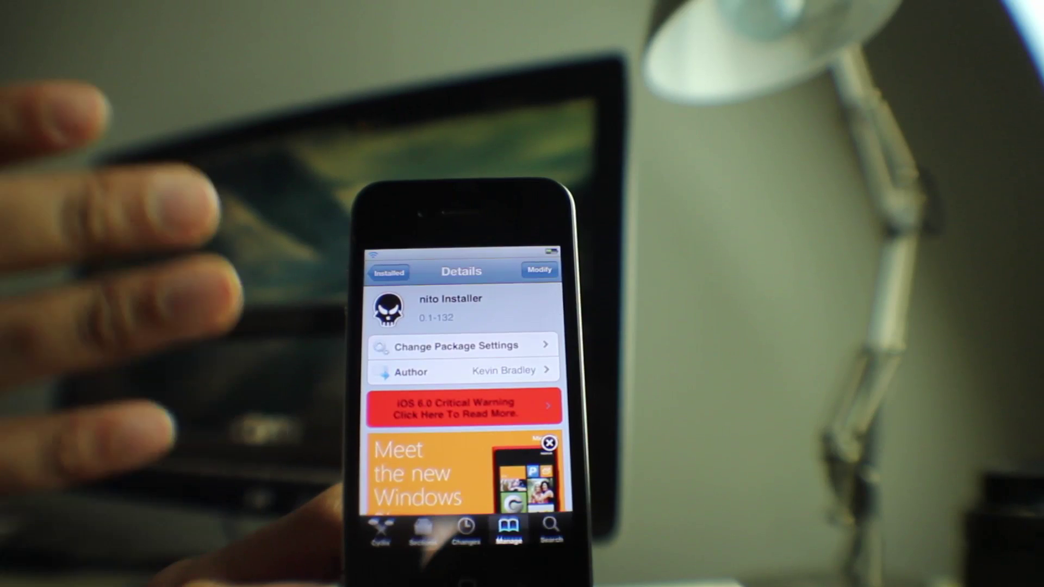